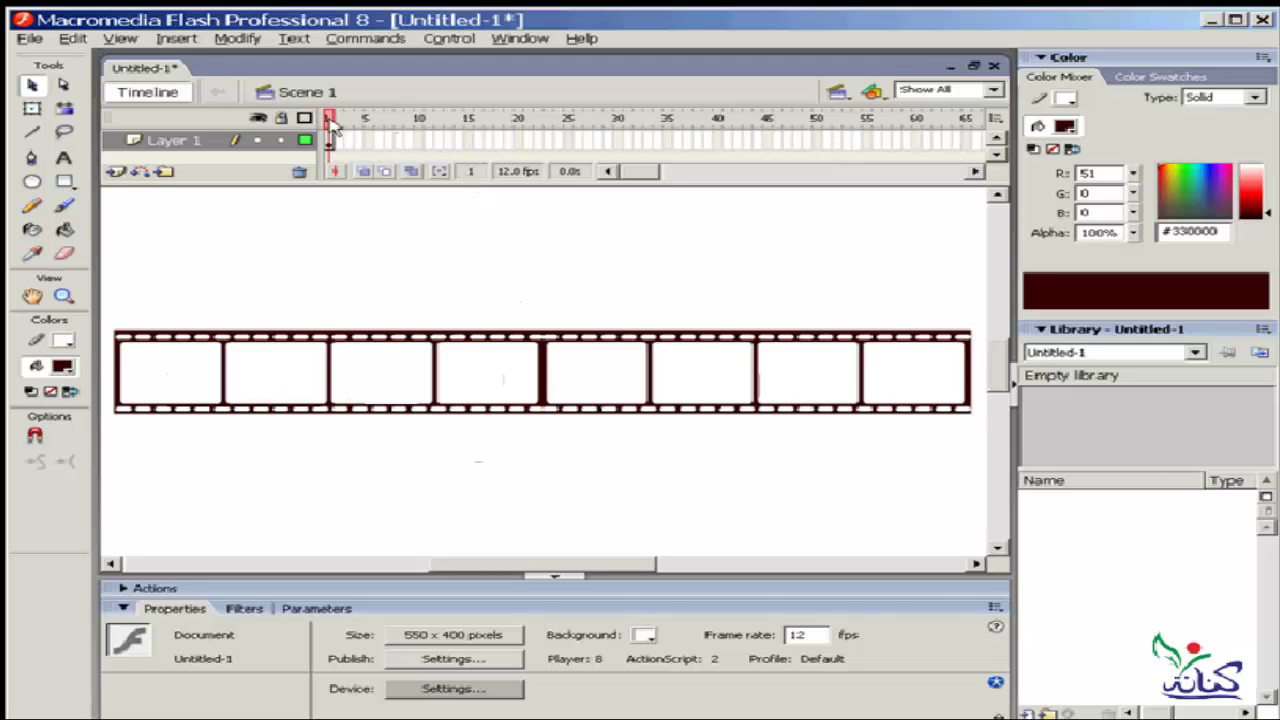
# Step: Insert a frame at frame 15 so Layer 1's film strip runs through frame 15
pyautogui.click(462, 141)
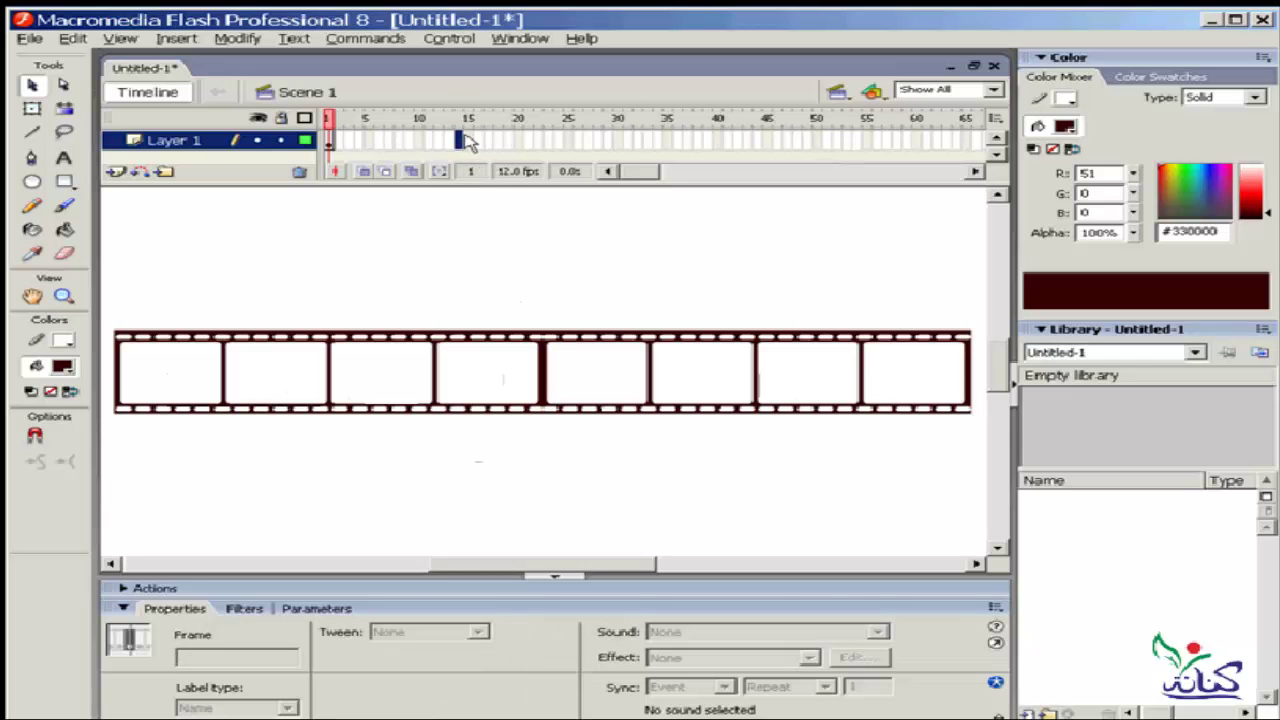
pyautogui.click(349, 122)
pyautogui.click(468, 141)
pyautogui.rightClick(468, 141)
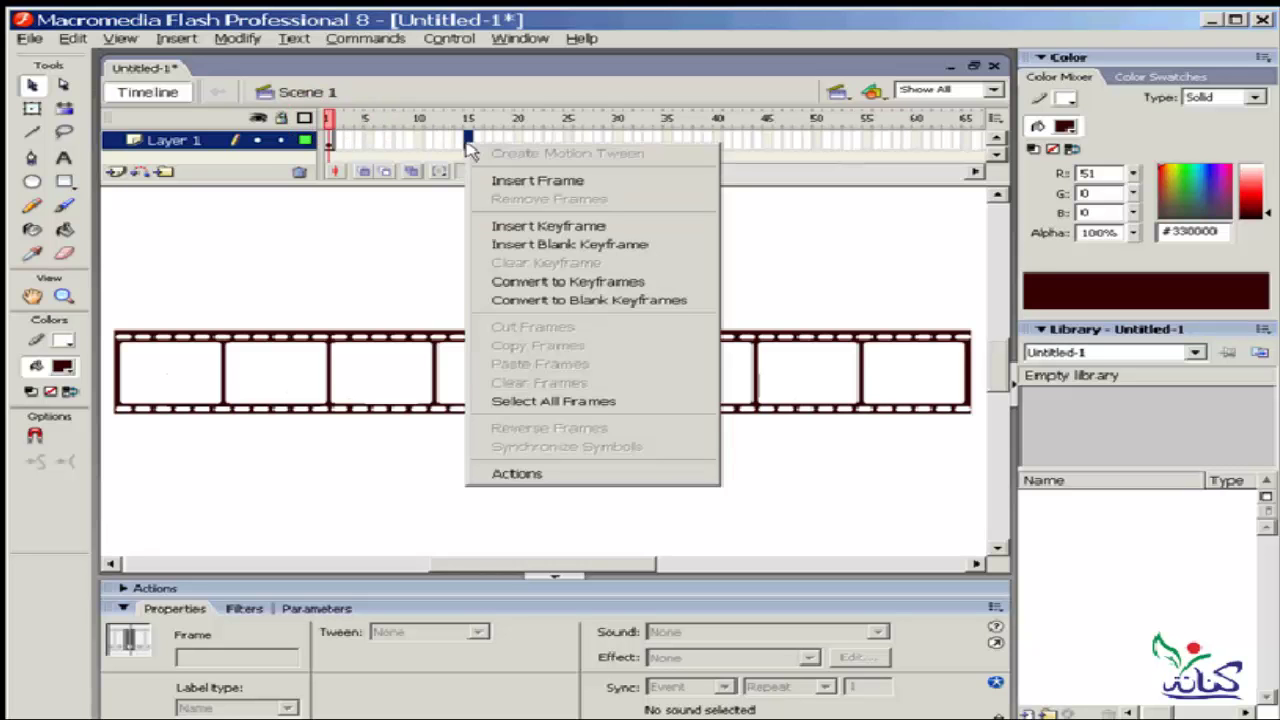
pyautogui.click(506, 177)
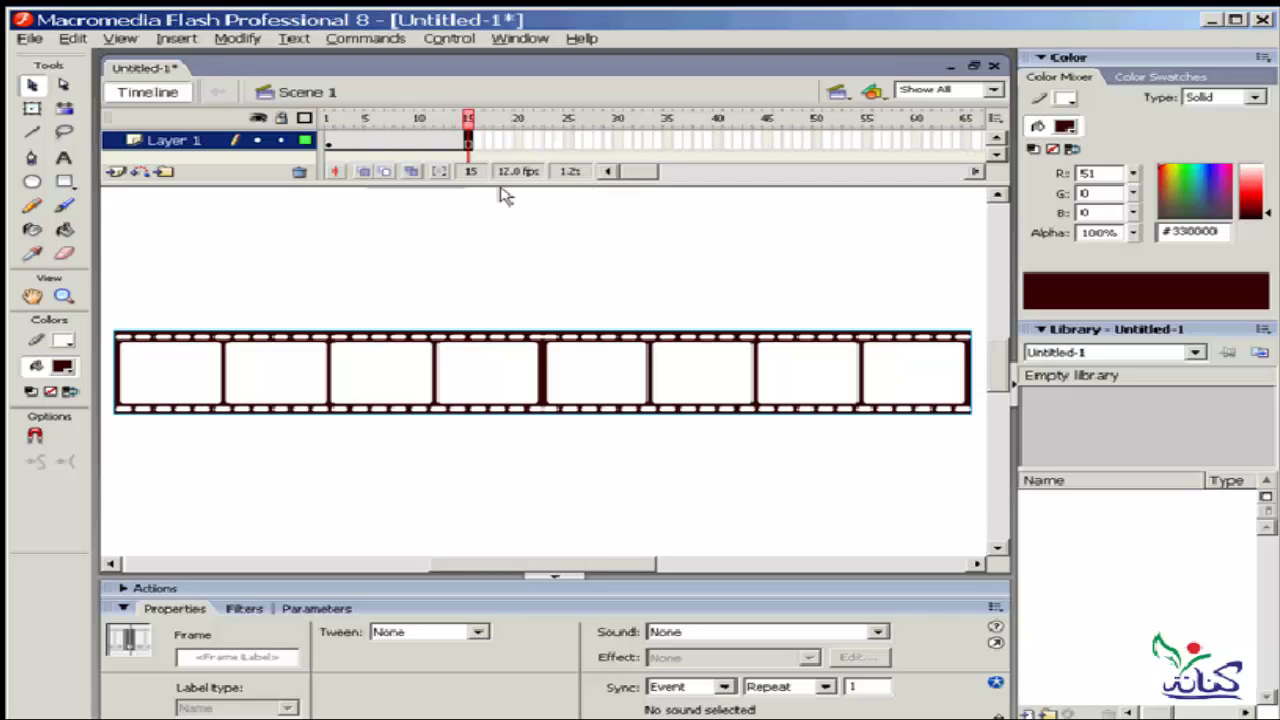
# Step: Drag the timeline divider down to enlarge the timeline panel
pyautogui.moveTo(499, 183); pyautogui.dragTo(500, 258)
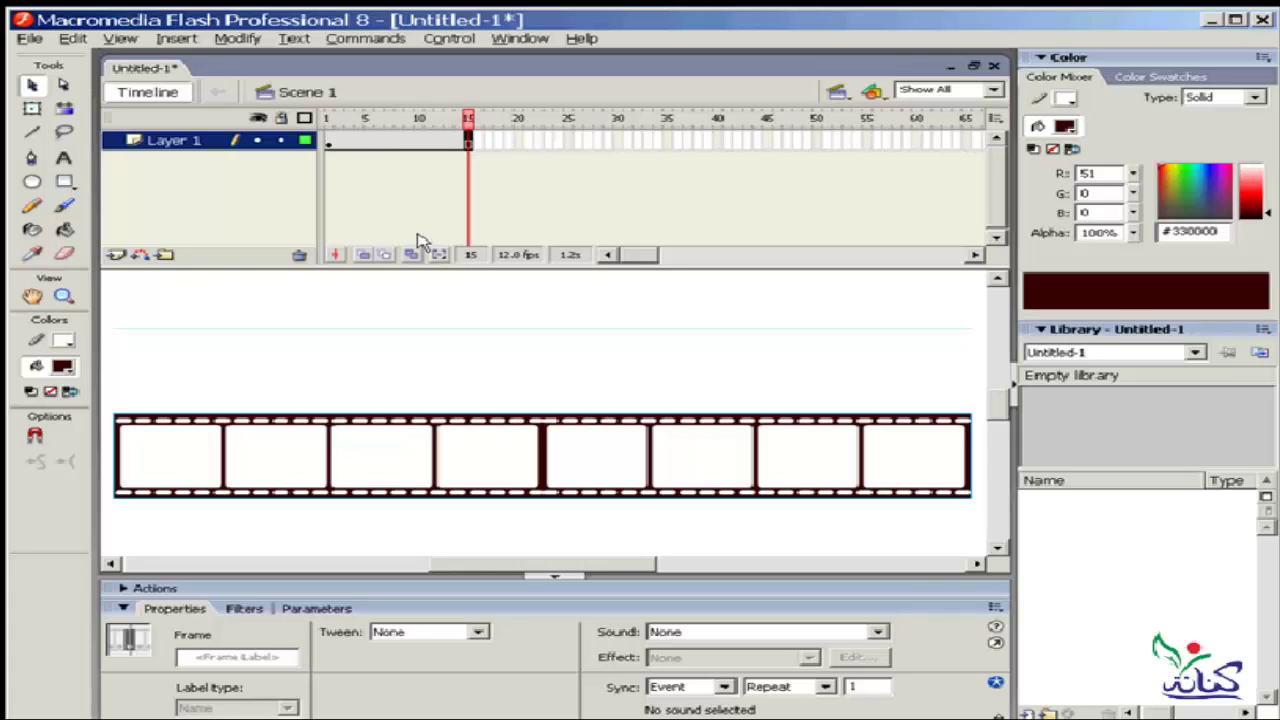
# Step: Add Layer 2 above Layer 1, then test hiding and showing layers with the eye toggles
pyautogui.click(117, 256)
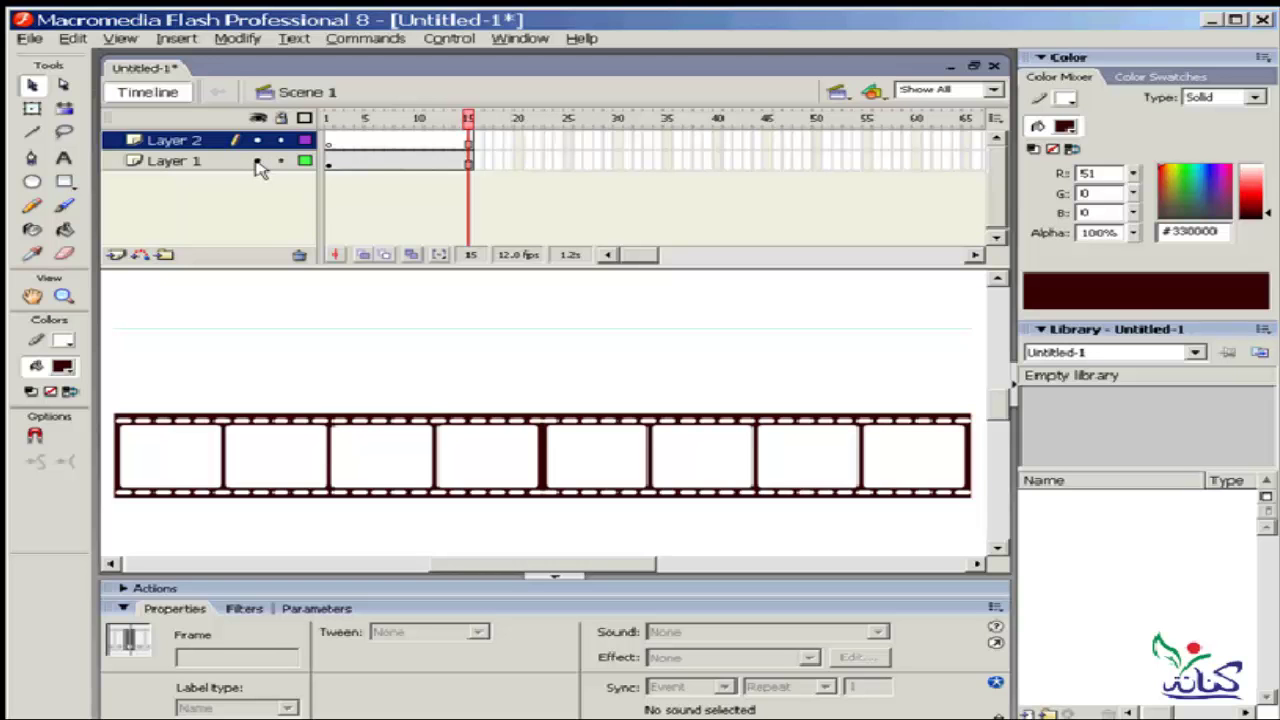
pyautogui.click(257, 163)
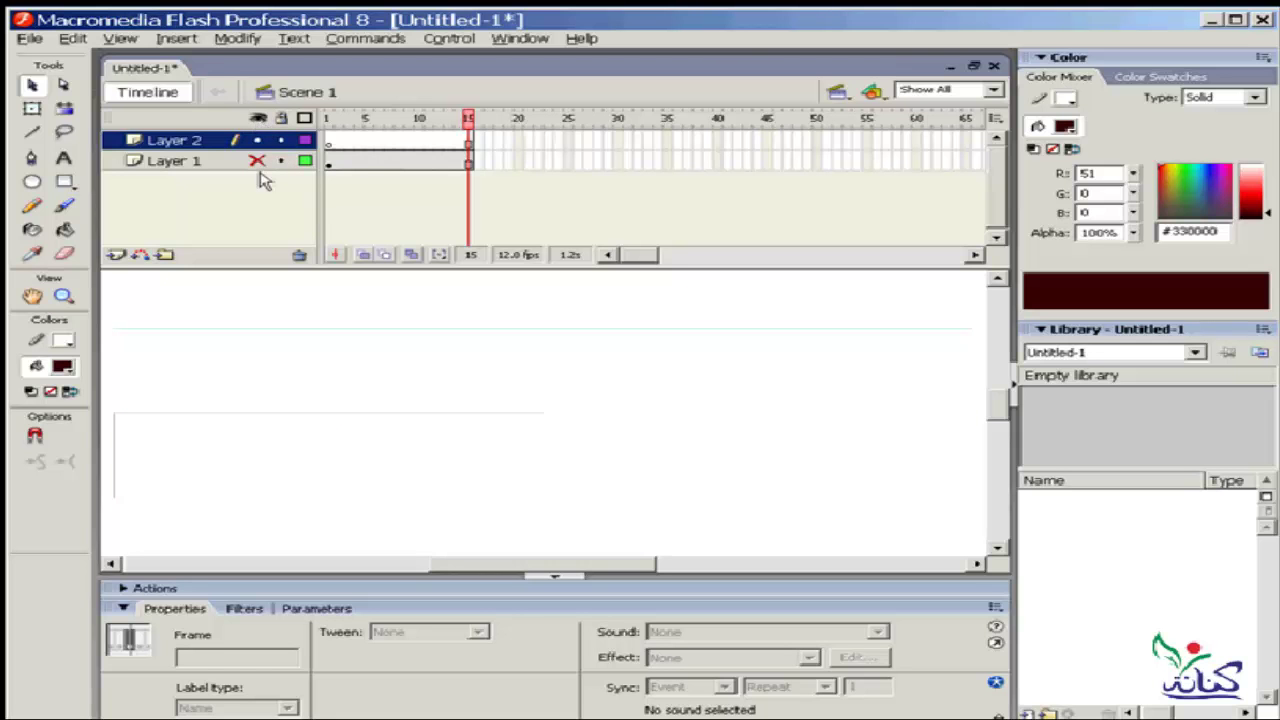
pyautogui.click(257, 119)
pyautogui.click(257, 119)
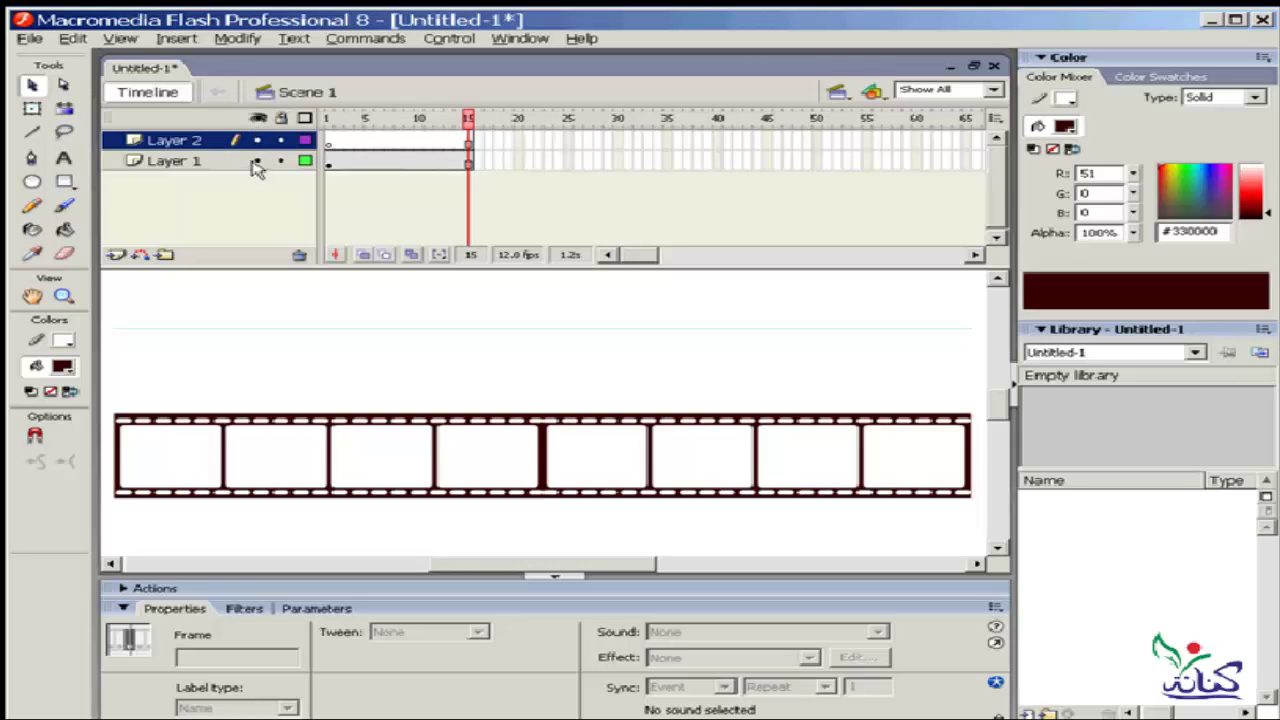
pyautogui.click(257, 163)
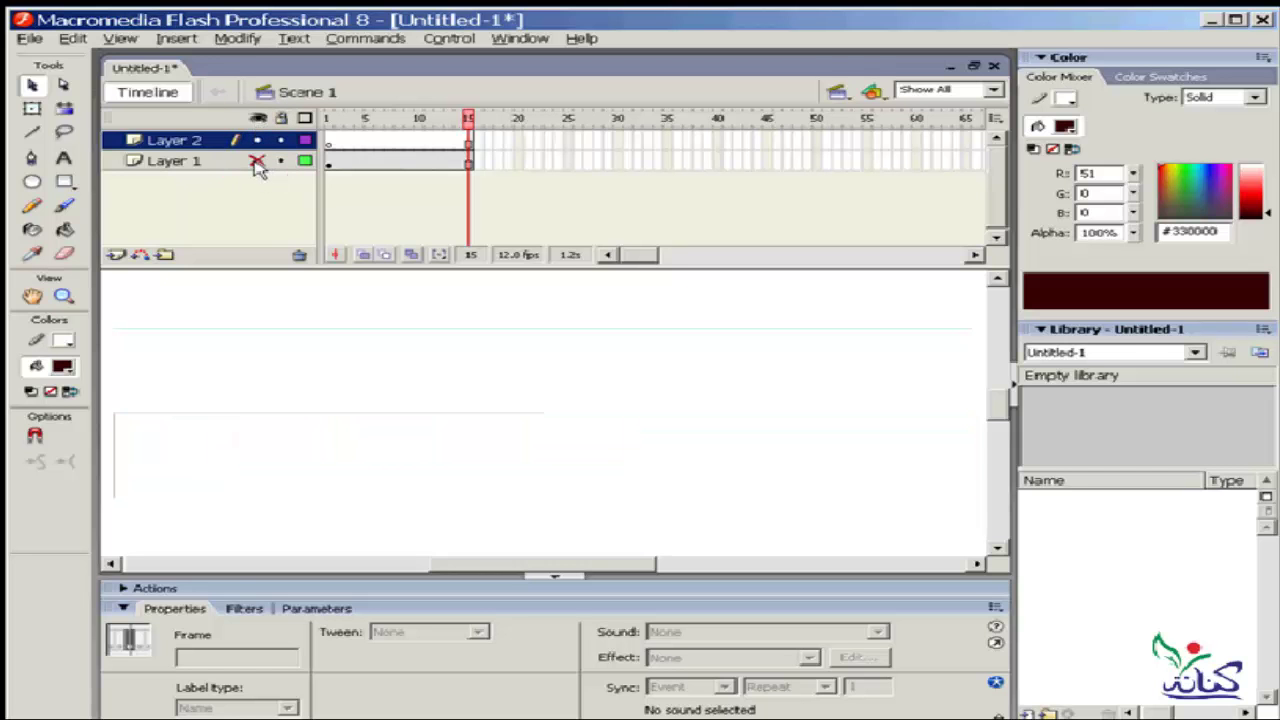
pyautogui.click(257, 163)
# Step: Lock Layer 1 and confirm the film strip can no longer be selected
pyautogui.click(281, 162)
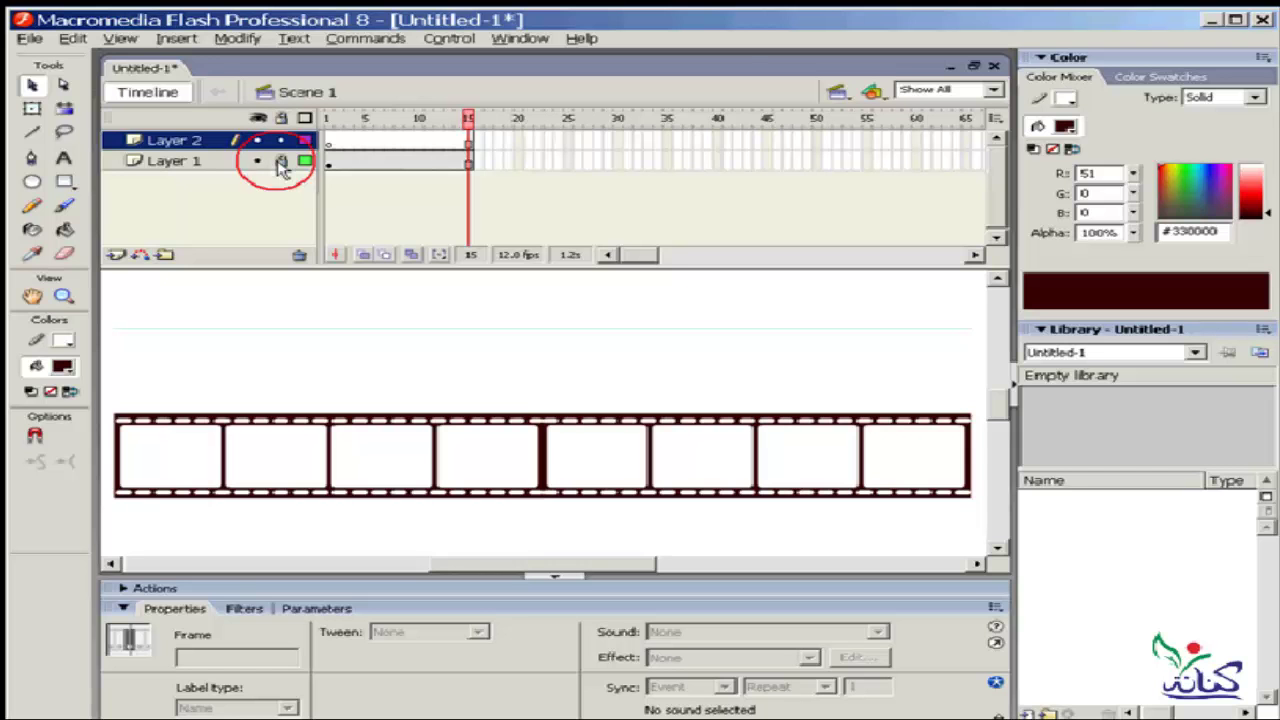
pyautogui.click(329, 162)
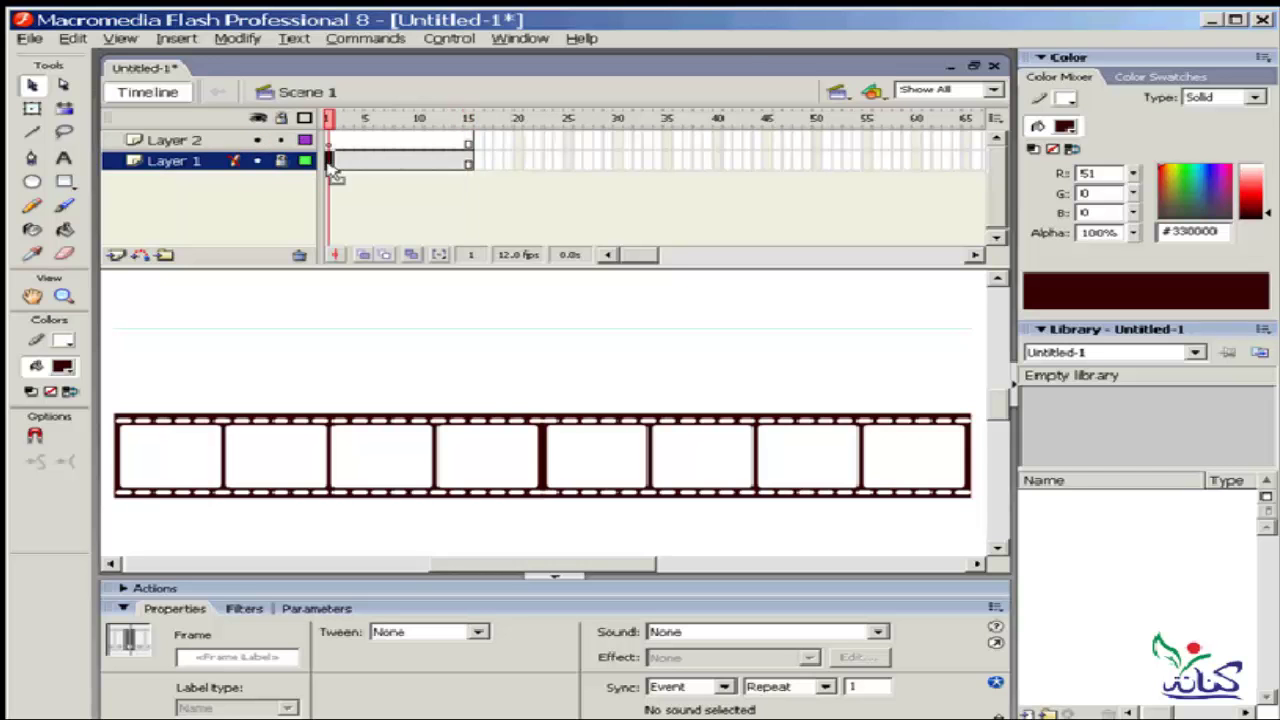
pyautogui.click(491, 371)
pyautogui.click(491, 414)
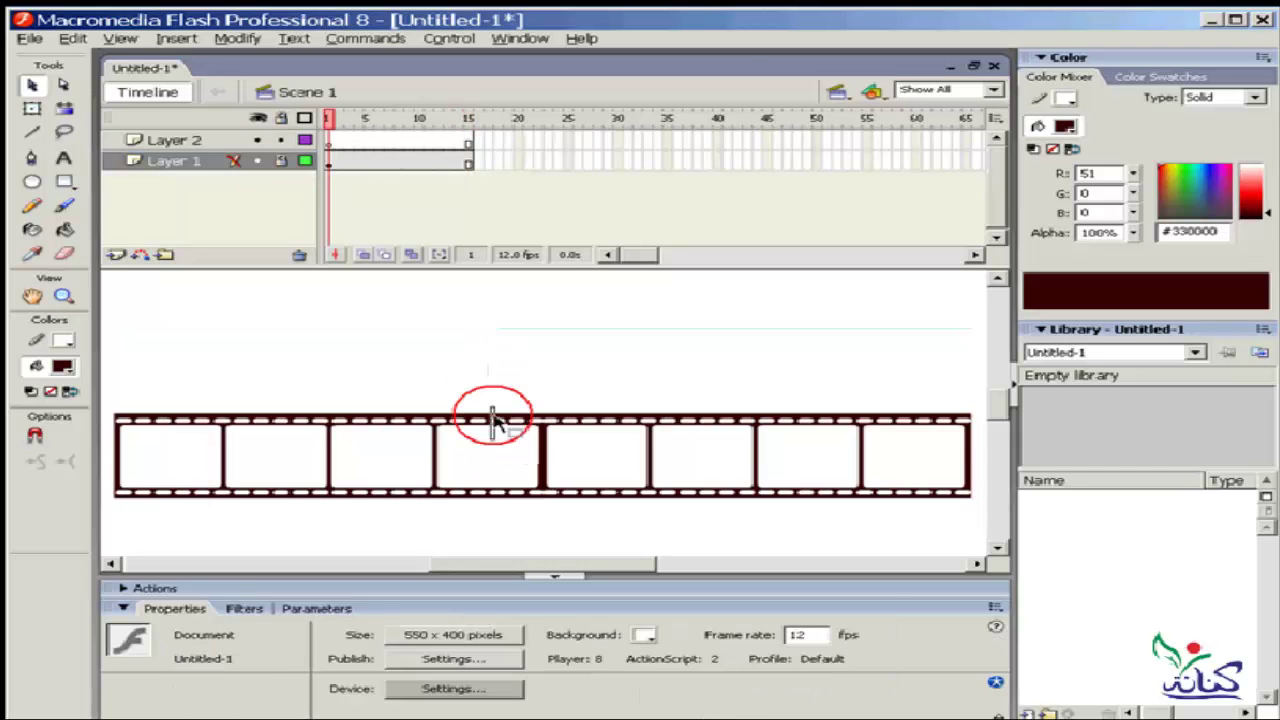
pyautogui.click(423, 334)
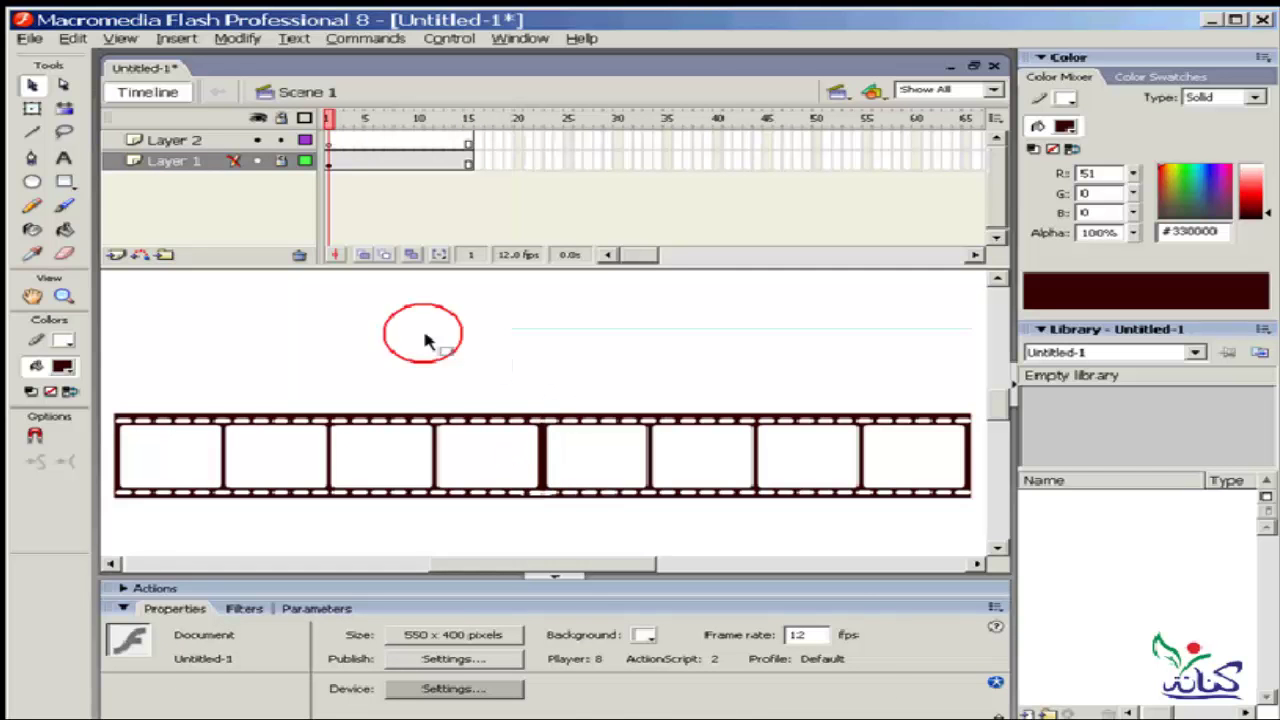
# Step: Shrink the timeline panel back up and deselect the layer
pyautogui.click(268, 162)
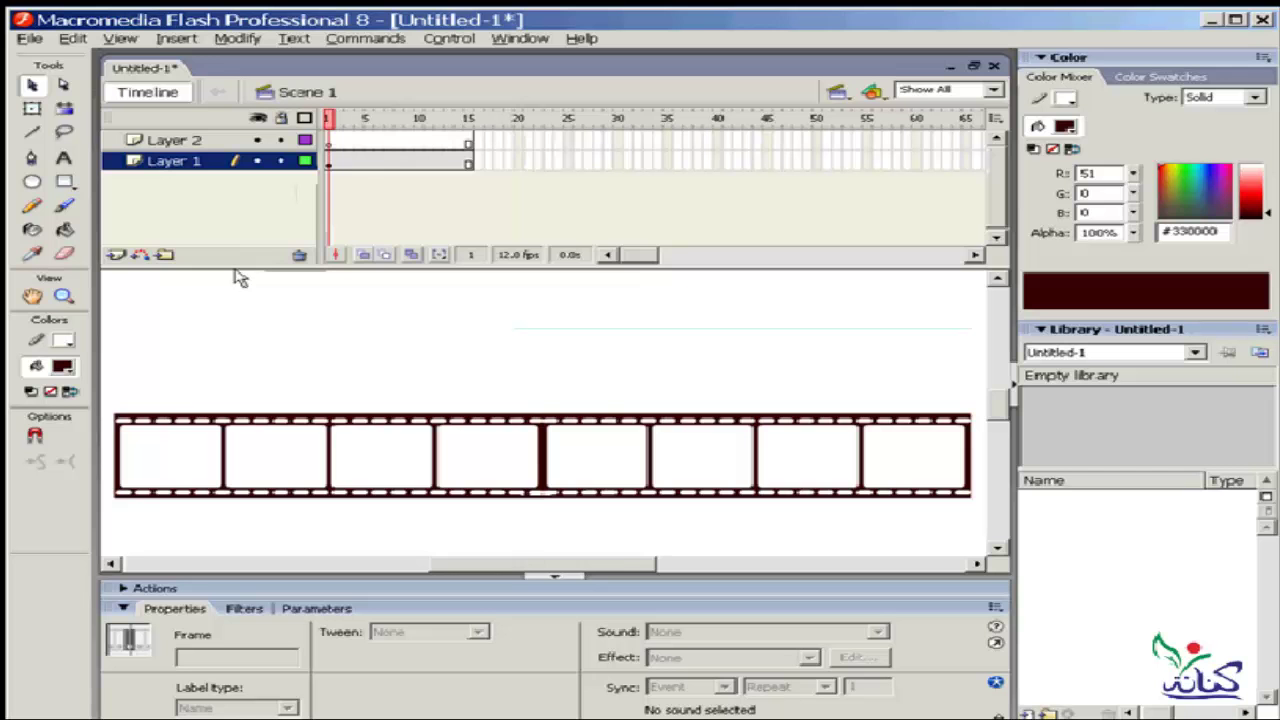
pyautogui.moveTo(235, 268); pyautogui.dragTo(235, 199)
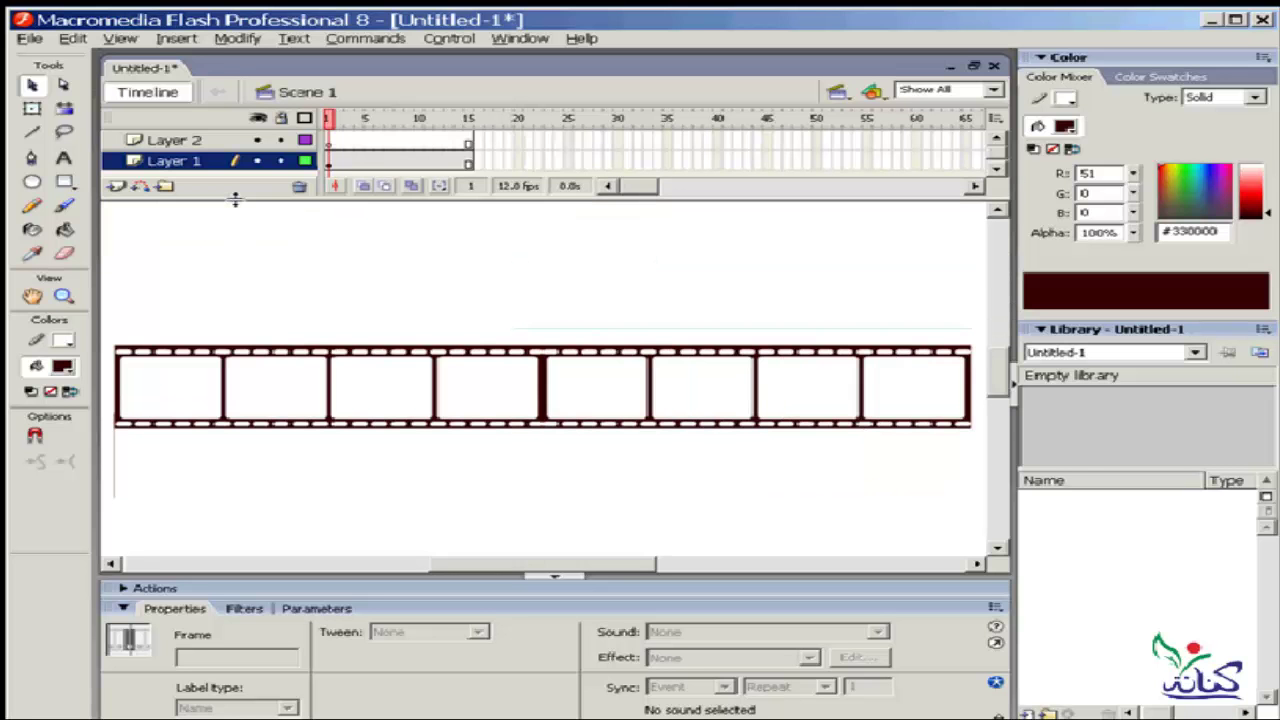
pyautogui.click(518, 275)
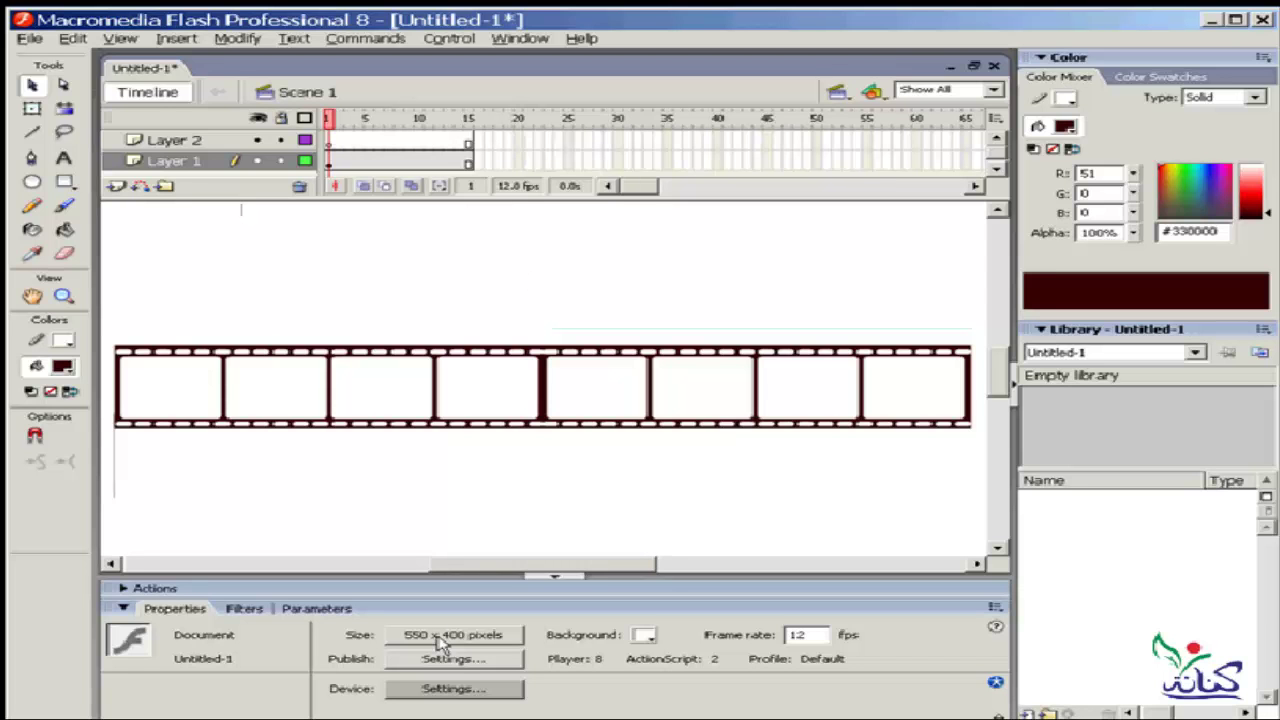
pyautogui.press('F4')
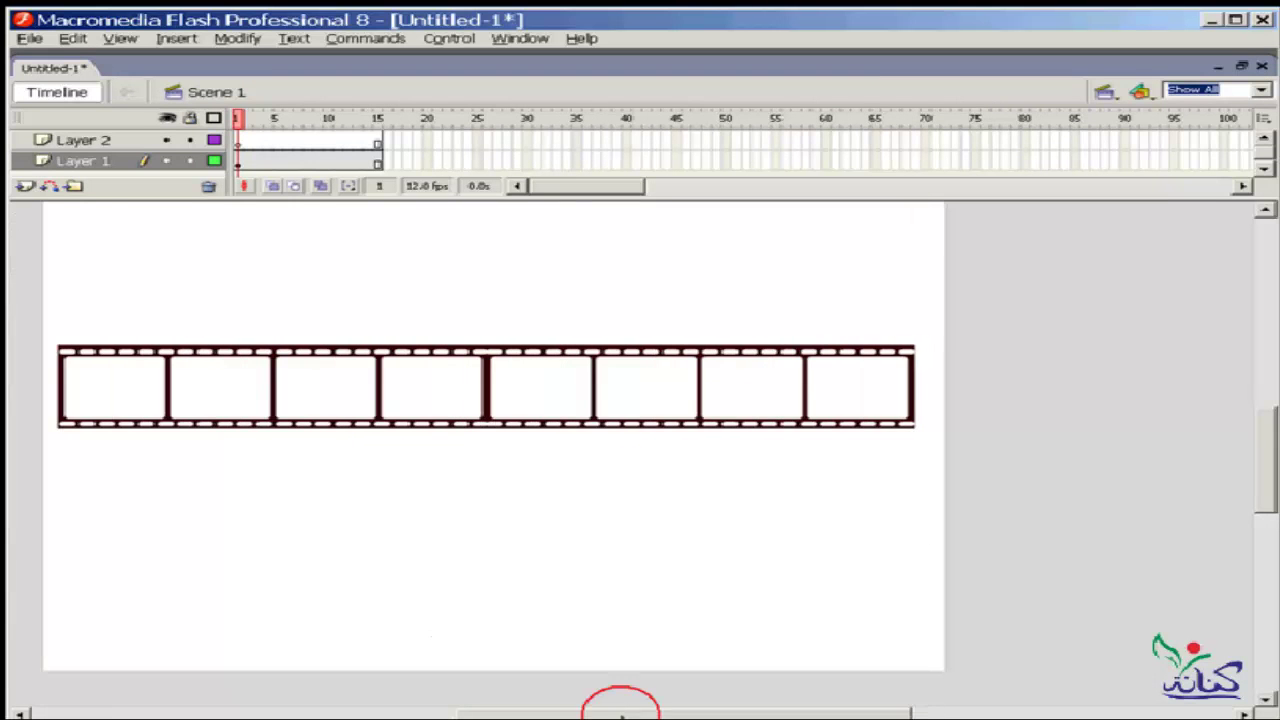
pyautogui.moveTo(637, 716); pyautogui.dragTo(575, 716)
pyautogui.moveTo(1268, 487); pyautogui.dragTo(1268, 480)
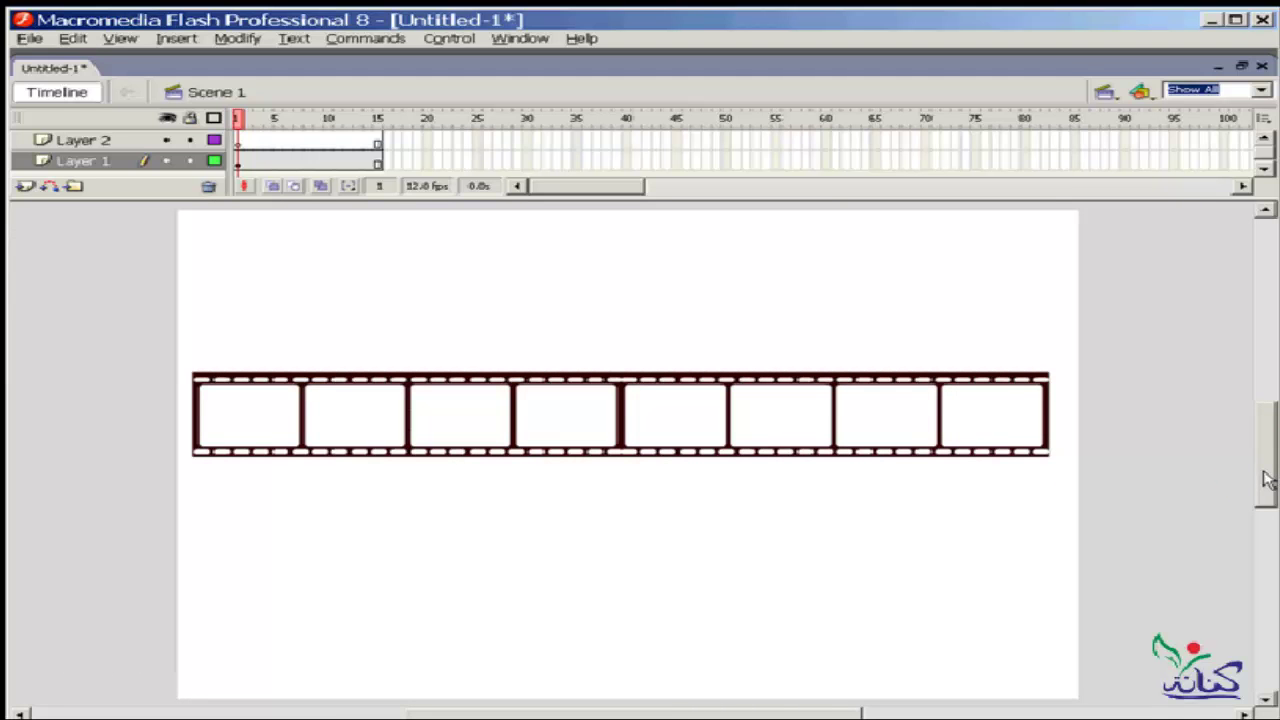
pyautogui.press('F4')
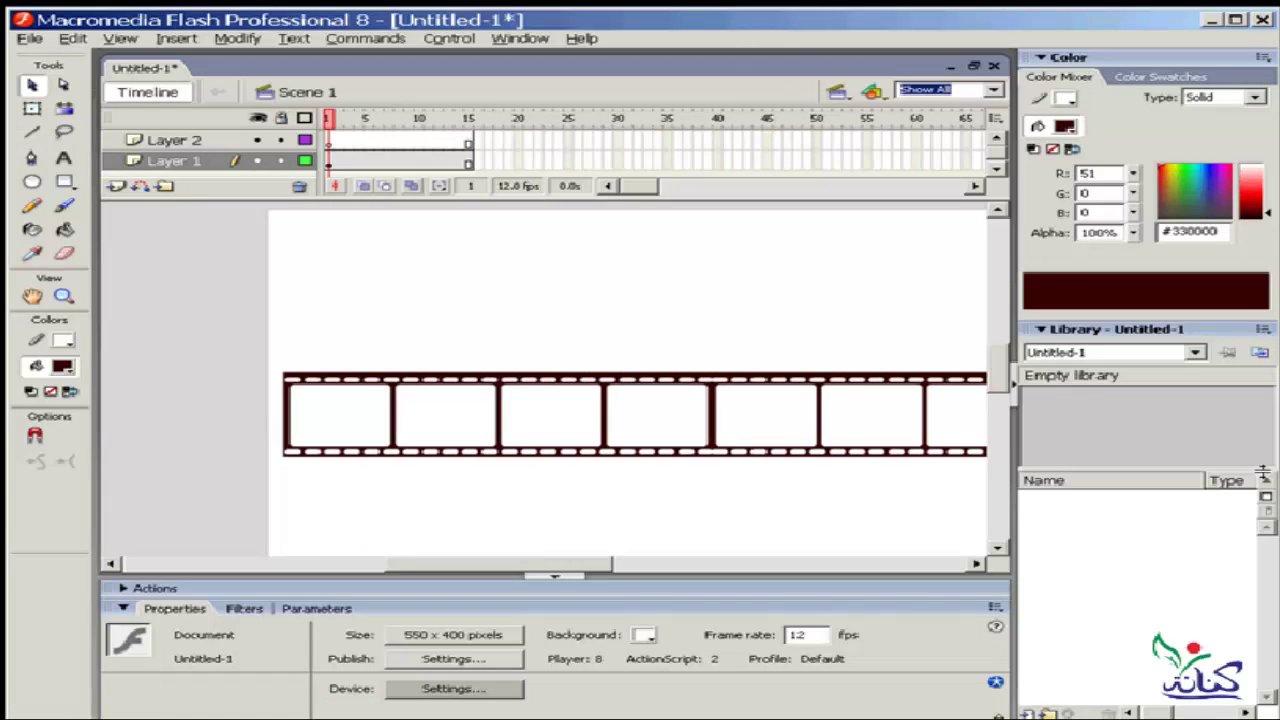
# Step: Open Document Properties from the 550 x 400 pixels size button and focus the Title field
pyautogui.click(459, 641)
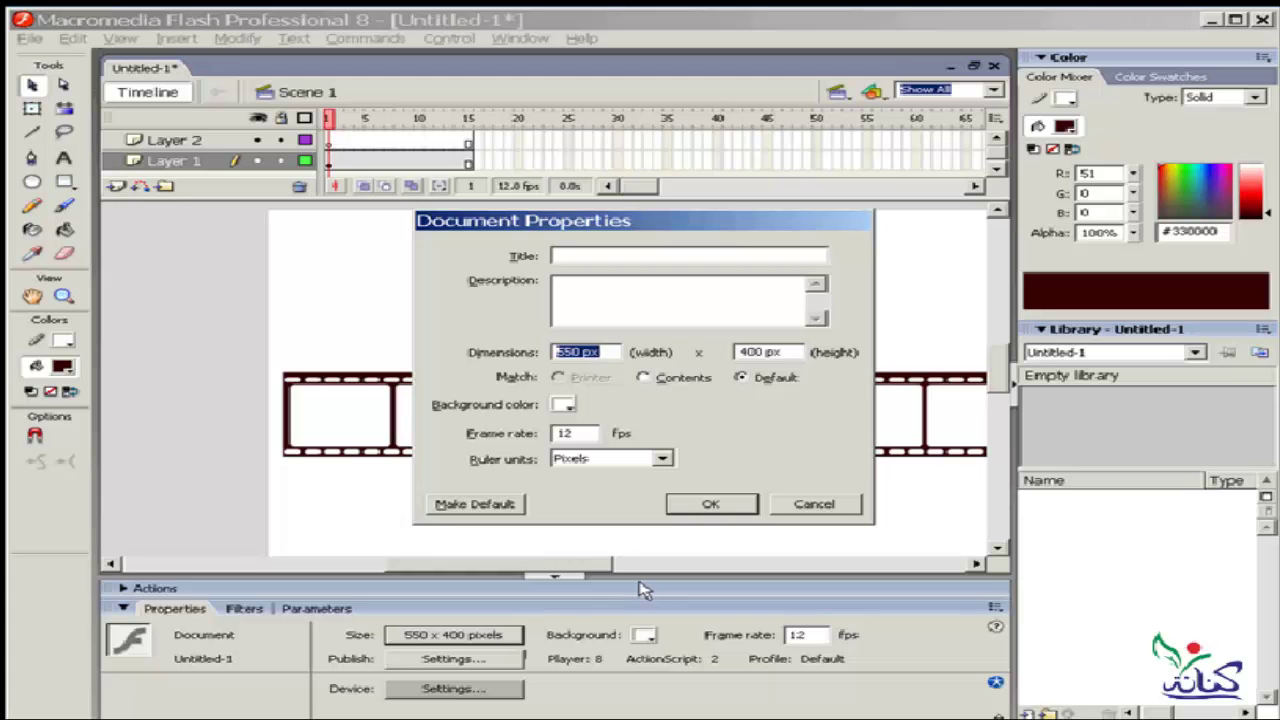
pyautogui.click(562, 254)
pyautogui.click(664, 459)
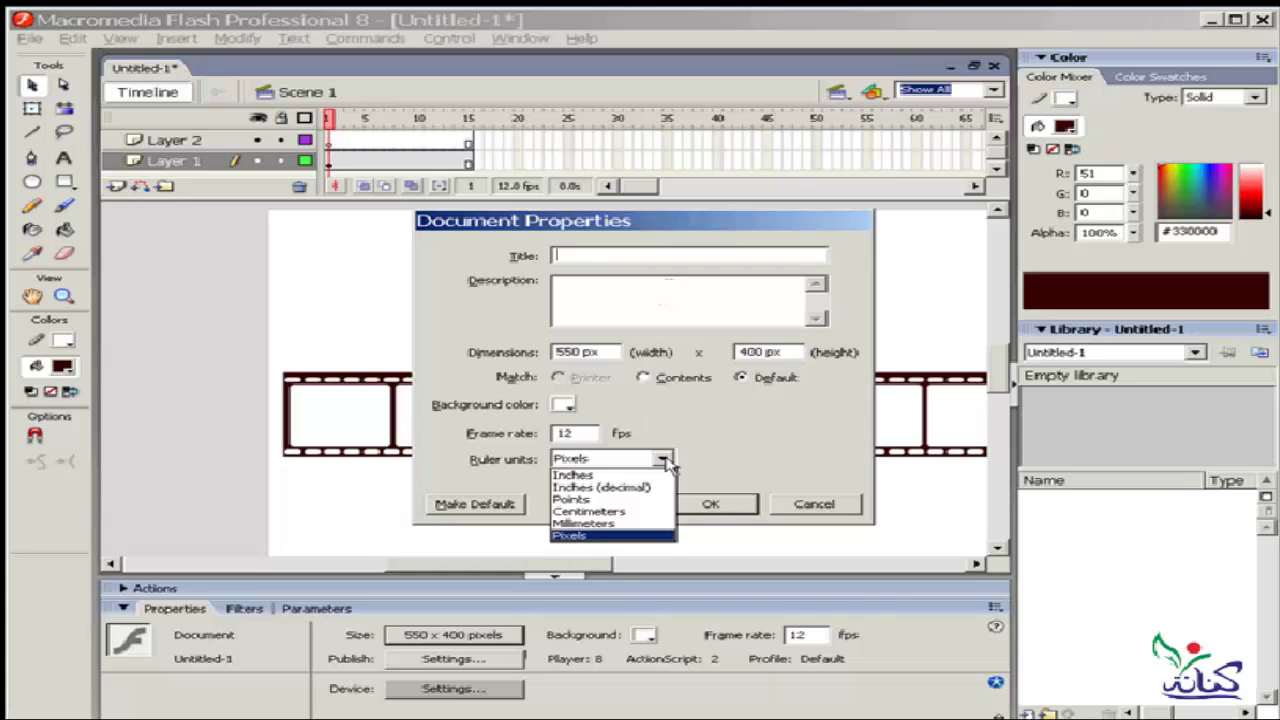
pyautogui.click(664, 460)
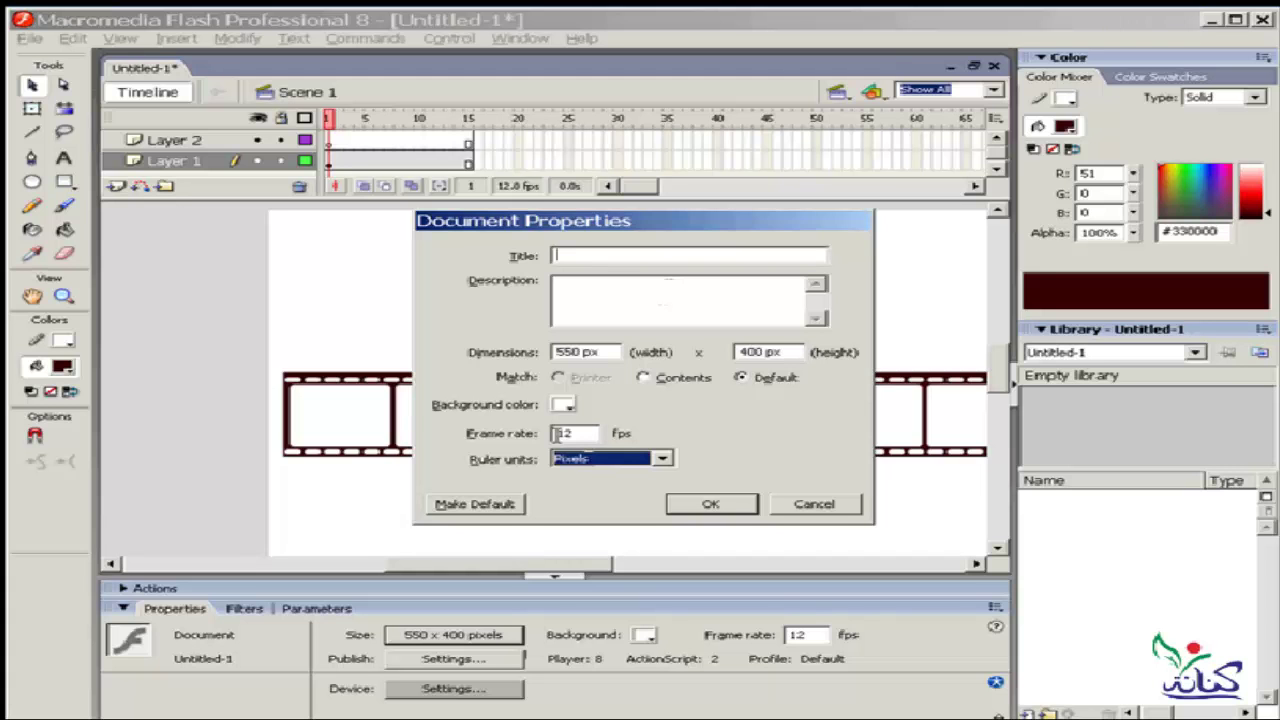
# Step: Change the stage width from 550 to 850 pixels in Document Properties
pyautogui.doubleClick(566, 352)
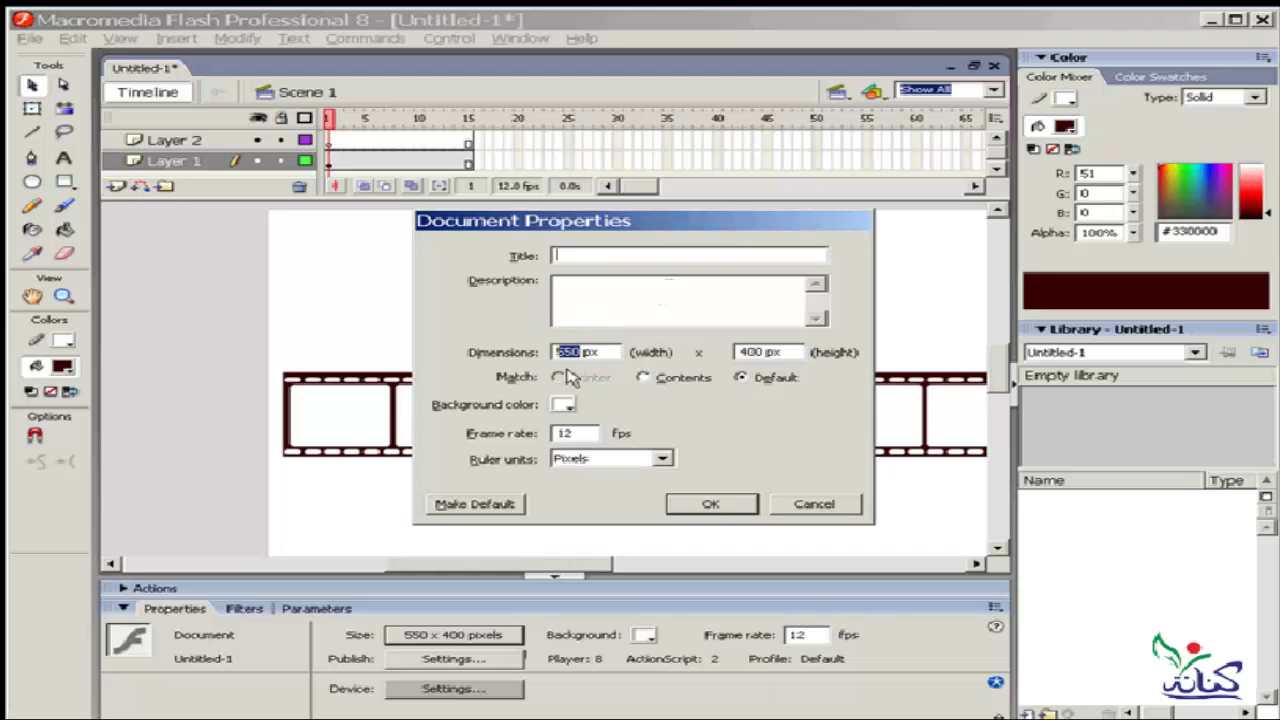
pyautogui.write('850')
pyautogui.click(718, 505)
# Step: Set the zoom to Show Frame so the whole 850 x 400 stage fits in view
pyautogui.moveTo(495, 576)
pyautogui.mouseDown()
pyautogui.moveTo(587, 580)
pyautogui.moveTo(535, 577)
pyautogui.mouseUp()
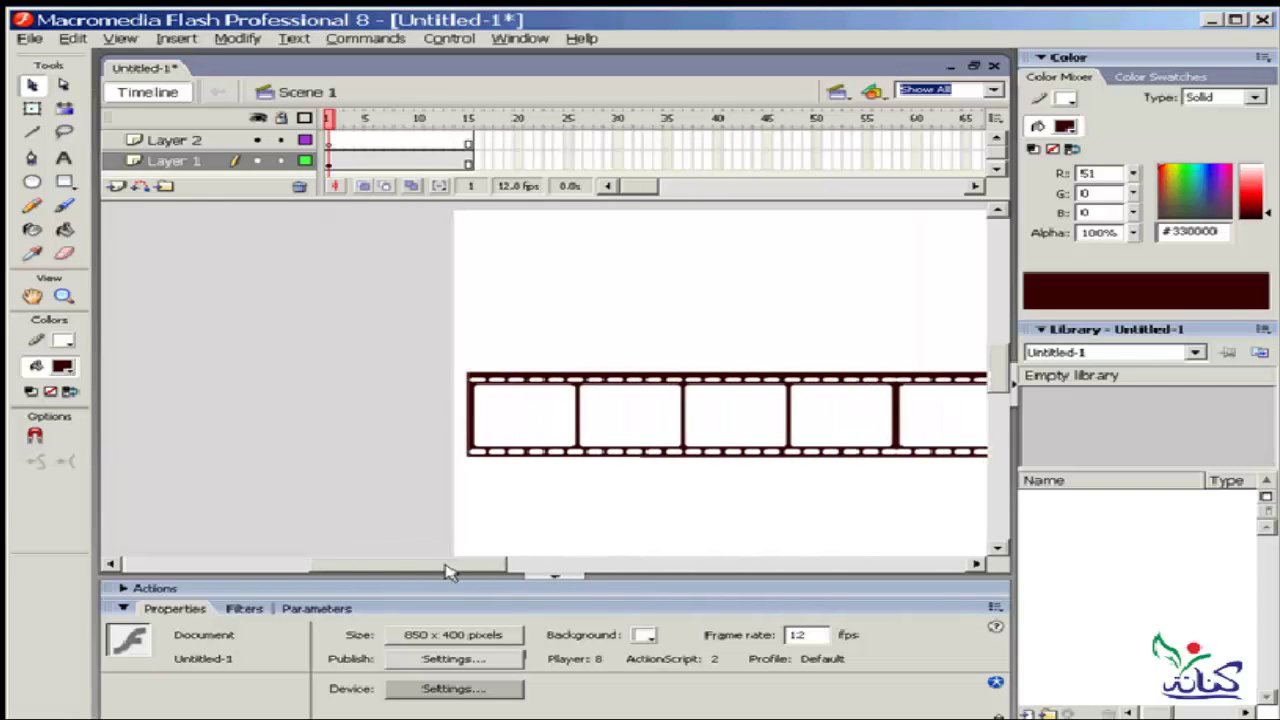
pyautogui.click(993, 90)
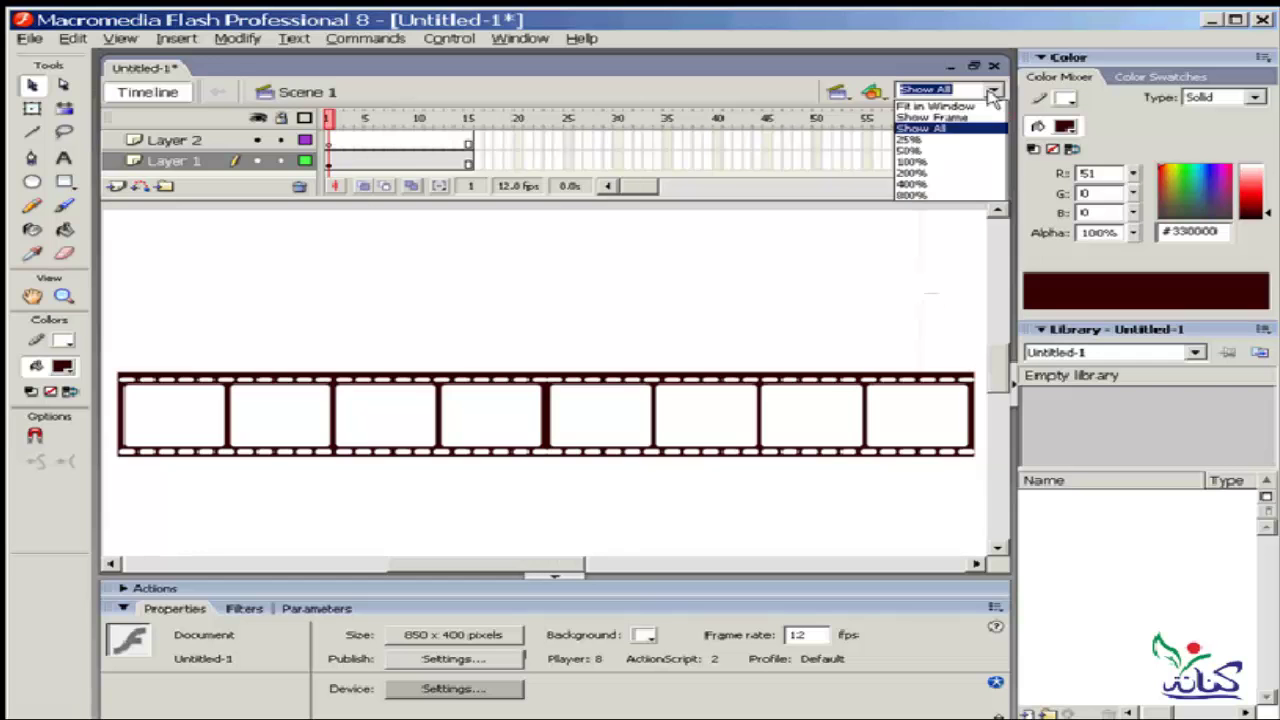
pyautogui.click(962, 122)
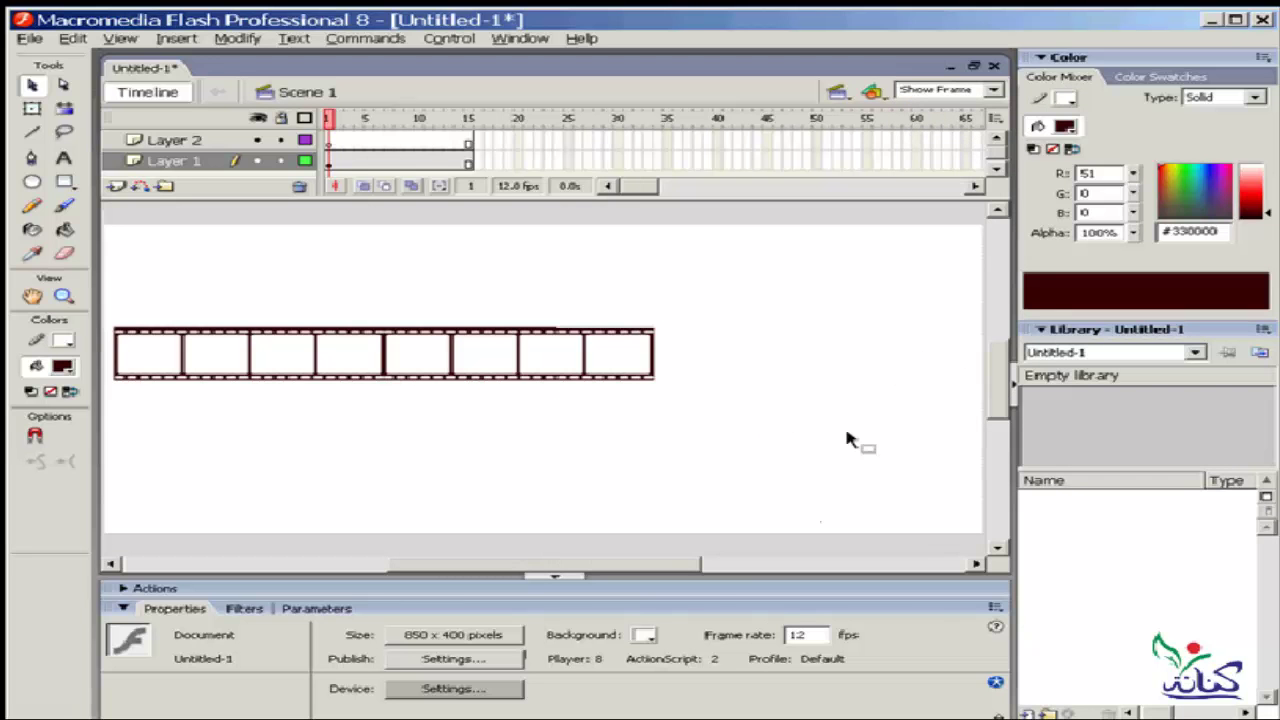
# Step: Set the stage background to gray #999999 and the frame rate to 20 fps
pyautogui.click(644, 636)
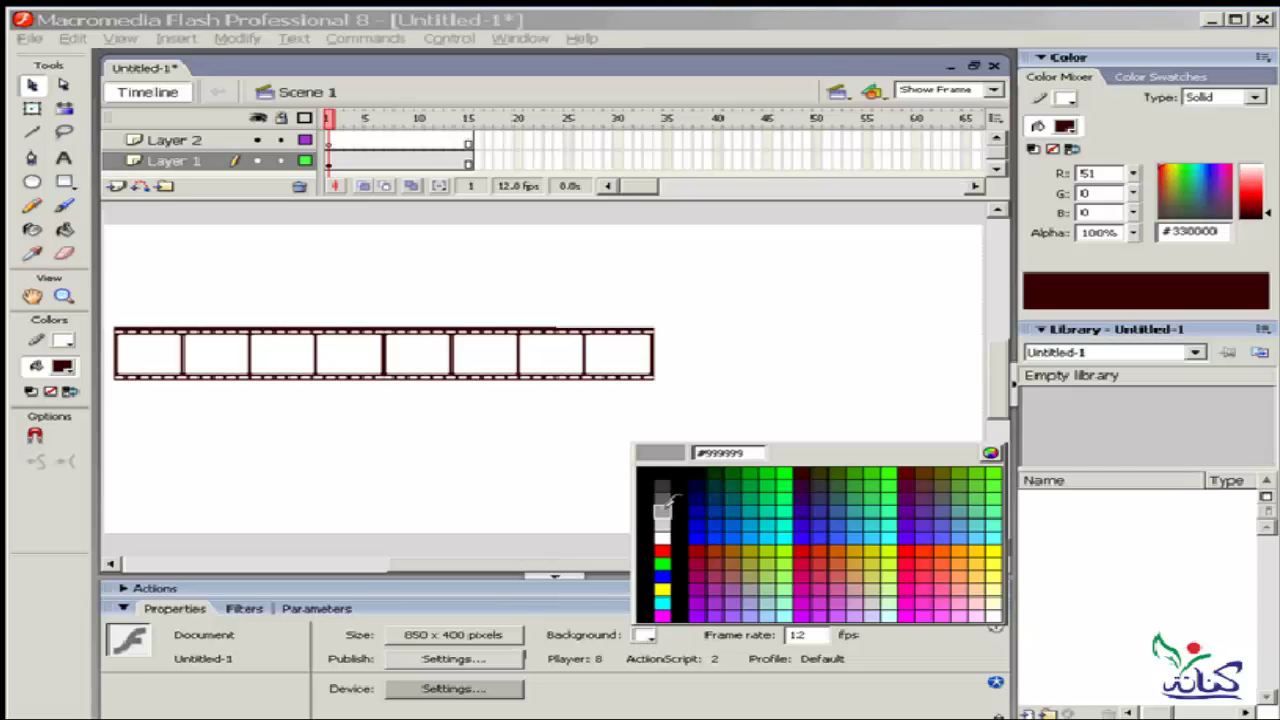
pyautogui.click(663, 510)
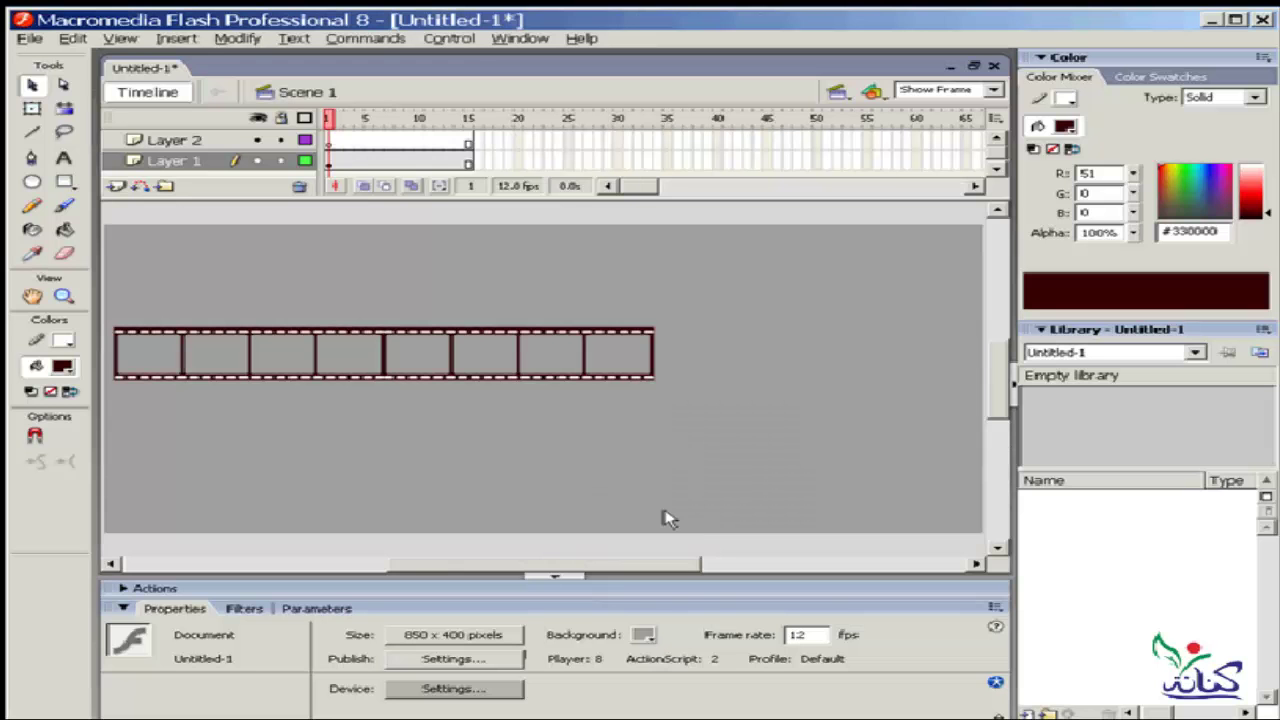
pyautogui.doubleClick(792, 636)
pyautogui.write('20')
pyautogui.click(447, 636)
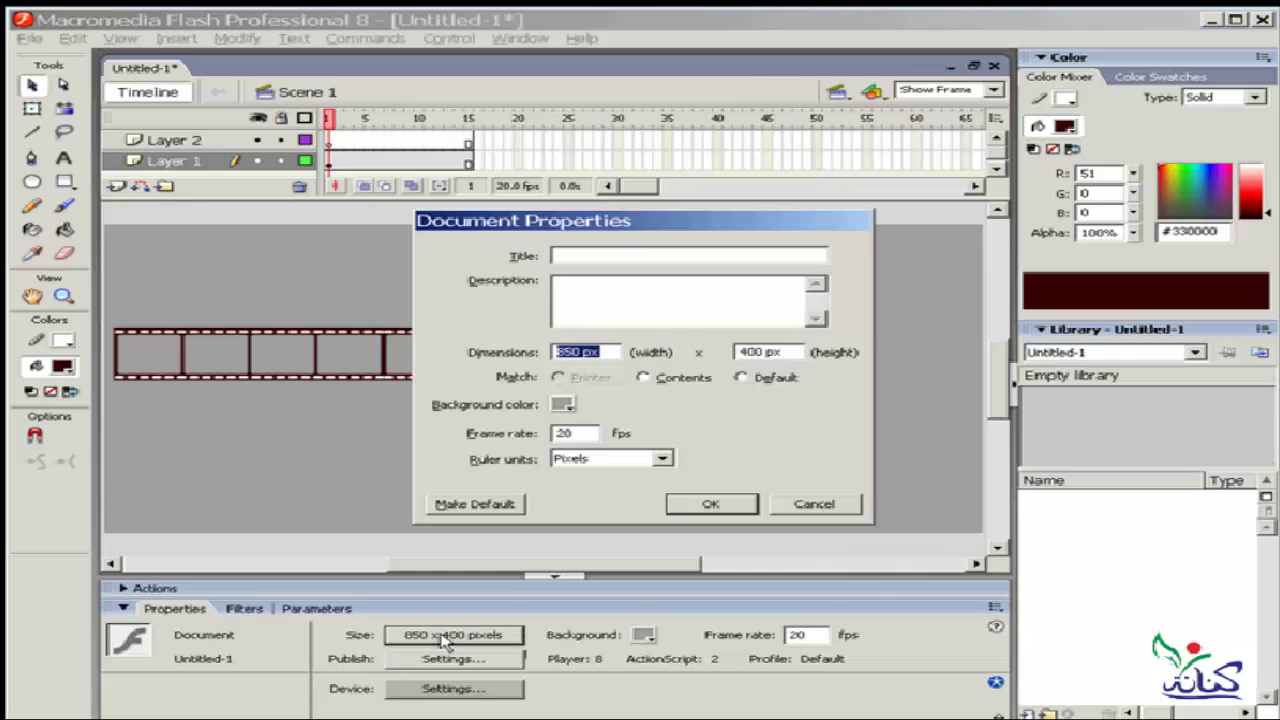